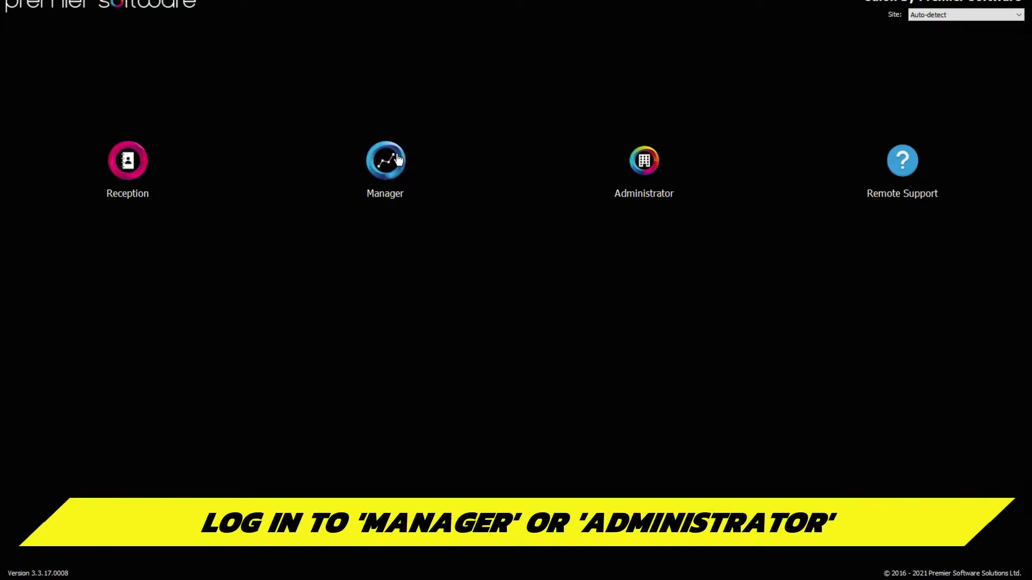
Step: From Administrator Reports, choose Staff Hours Analysis with Detail ticked and the Dates list shown
left_click(649, 165)
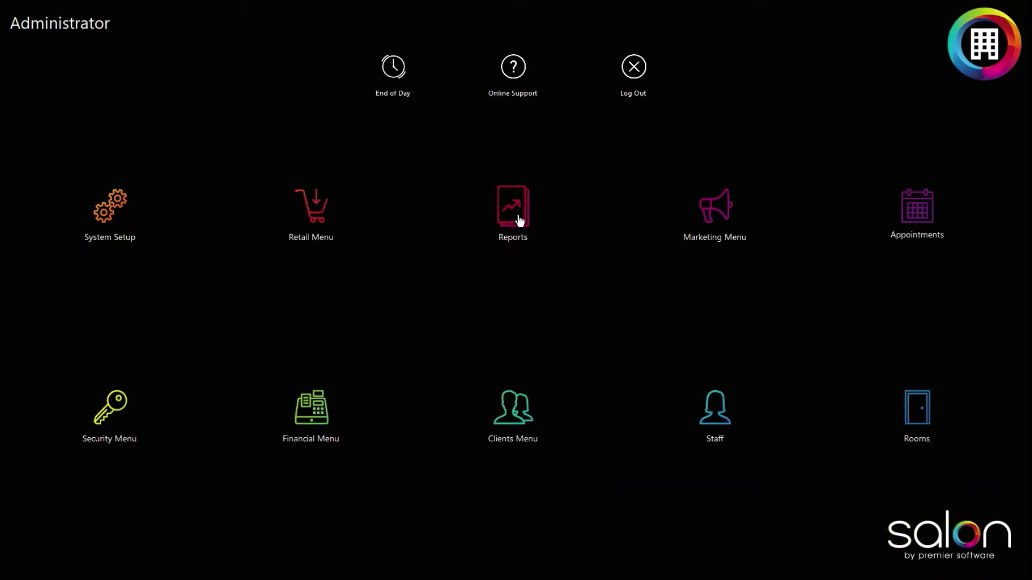
left_click(519, 221)
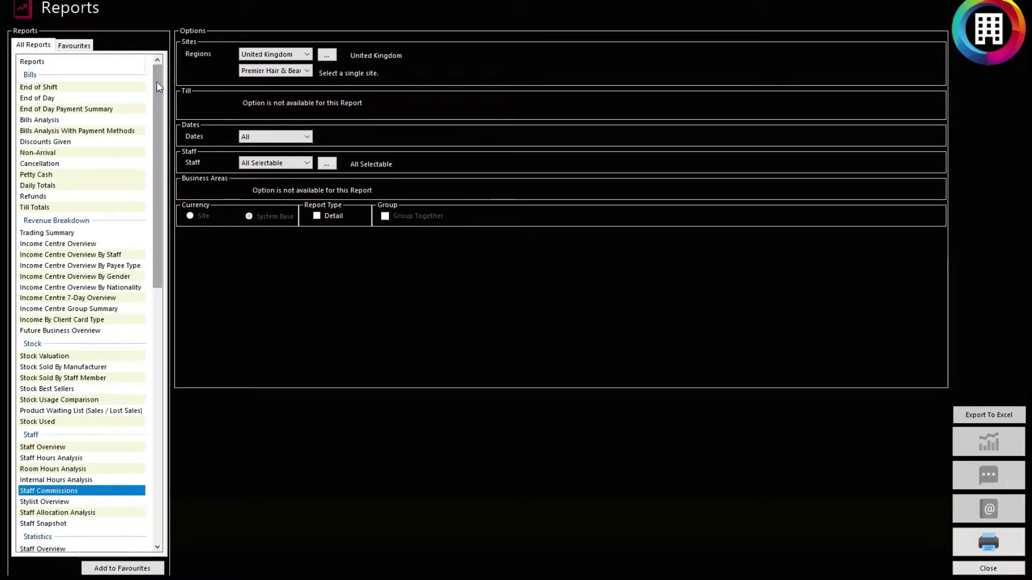
scroll(121, 161, "down", 3)
scroll(106, 194, "down", 2)
scroll(96, 210, "down", 2)
scroll(95, 218, "down", 1)
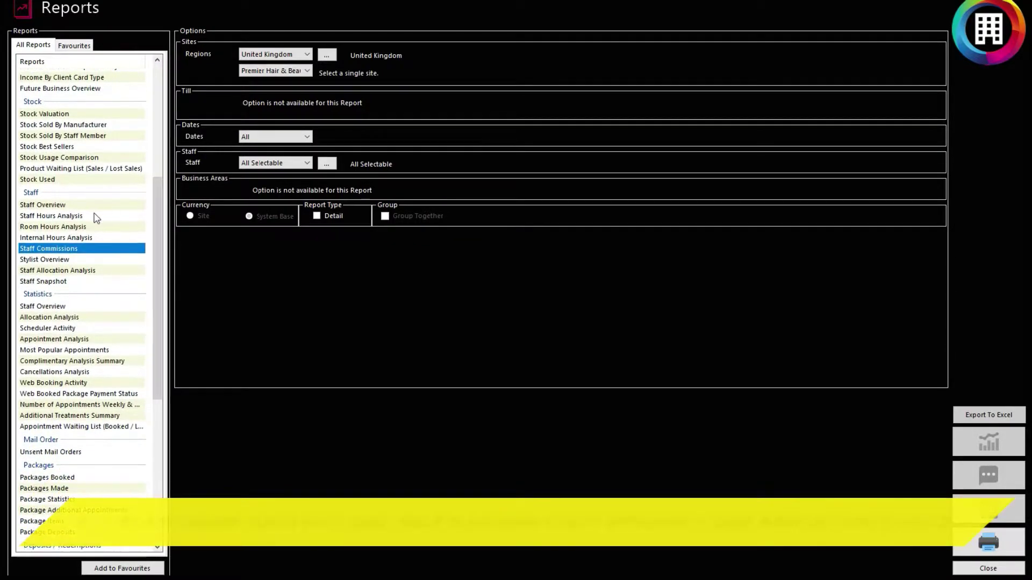
left_click(80, 216)
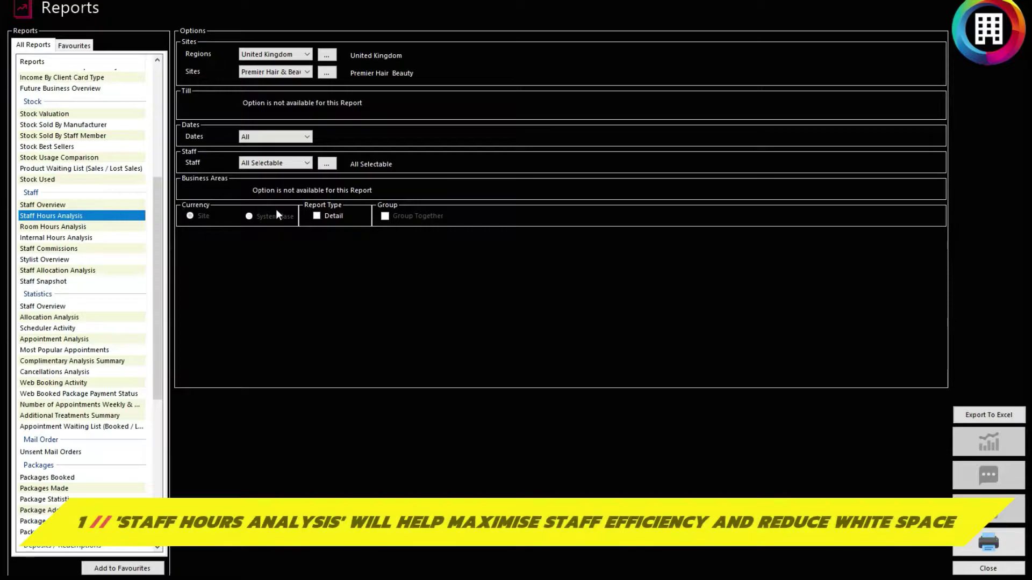
left_click(316, 216)
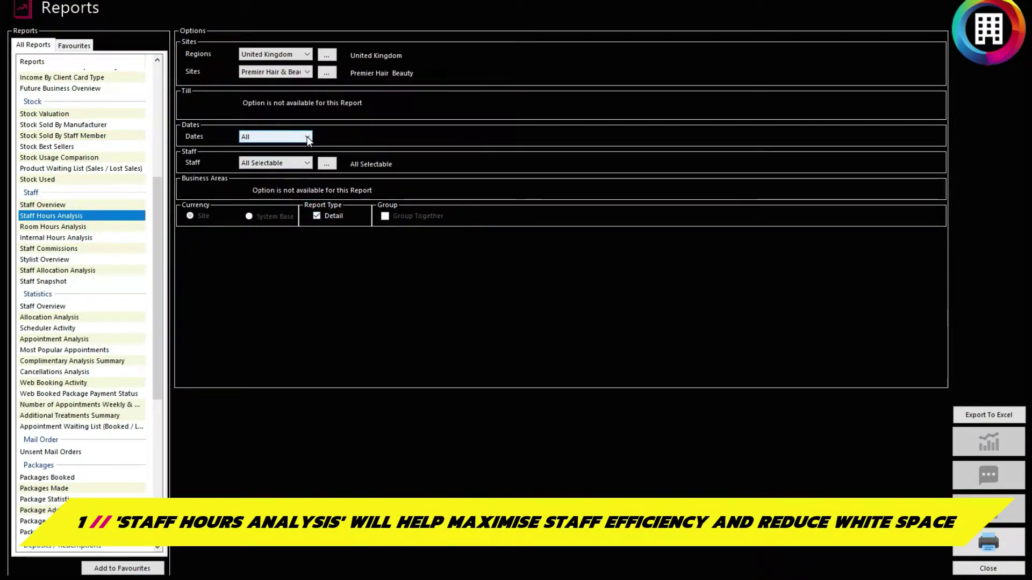
left_click(309, 140)
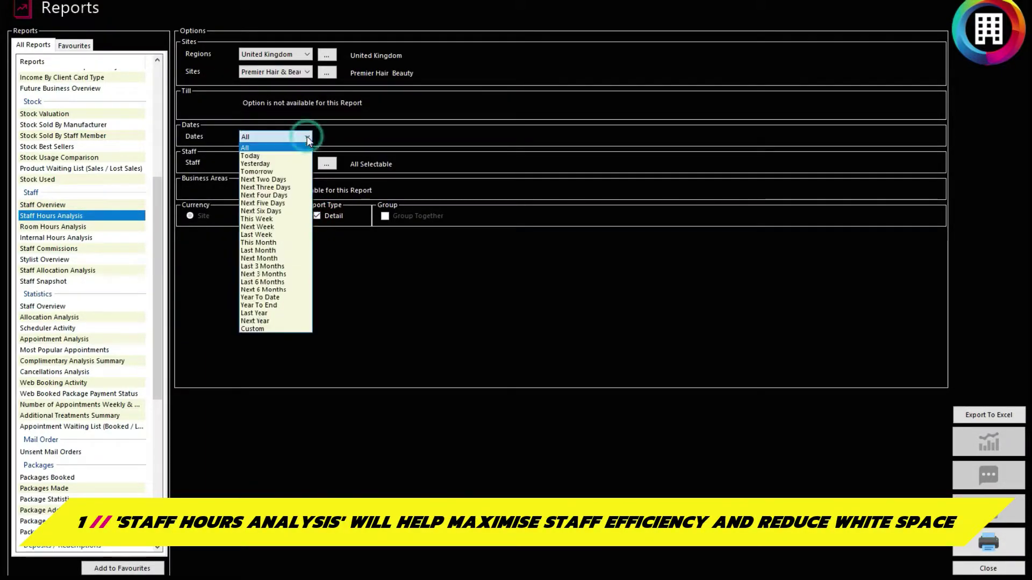
Step: Run Staff Hours Analysis for the Last 3 Months and page forward to the final totals
left_click(299, 267)
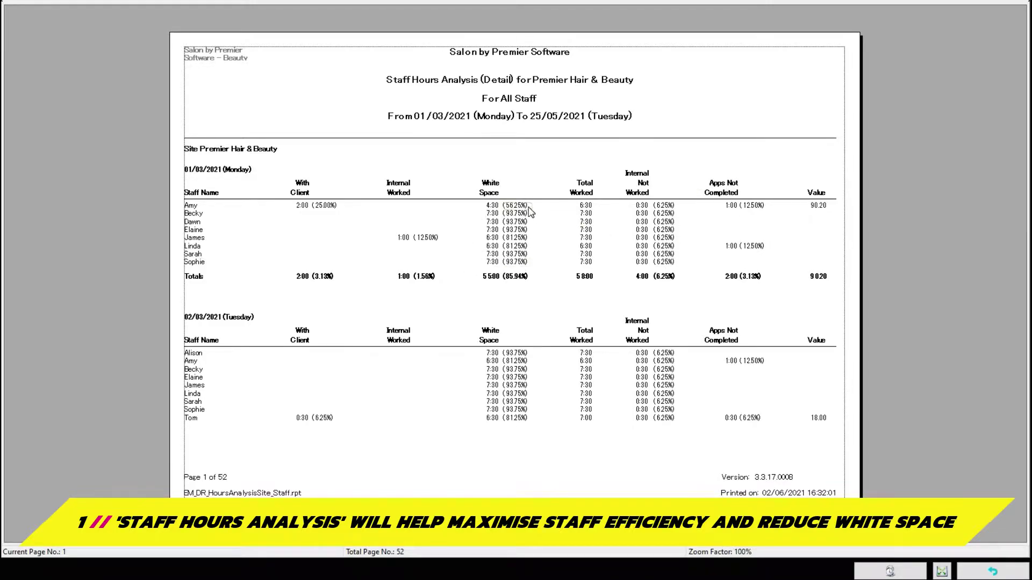
left_click(124, 2)
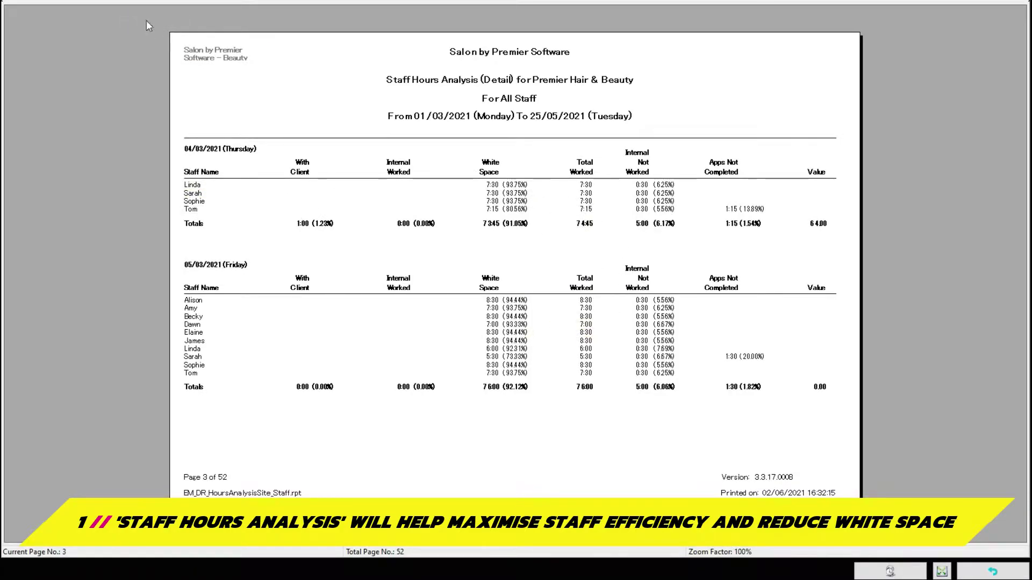
left_click(121, 2)
left_click(135, 2)
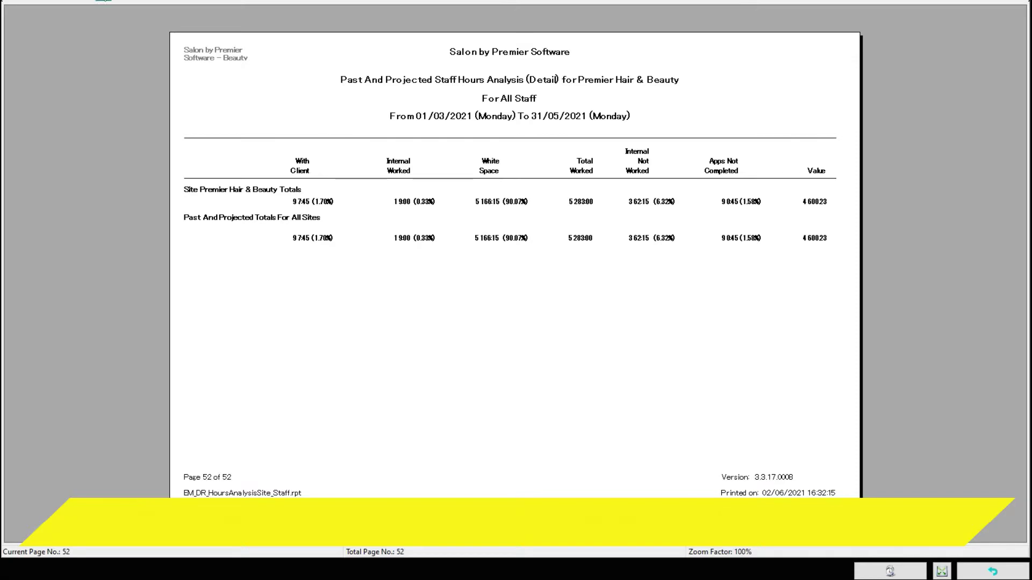
Step: Step back through the projected daily staff pages and return to page 47
left_click(105, 2)
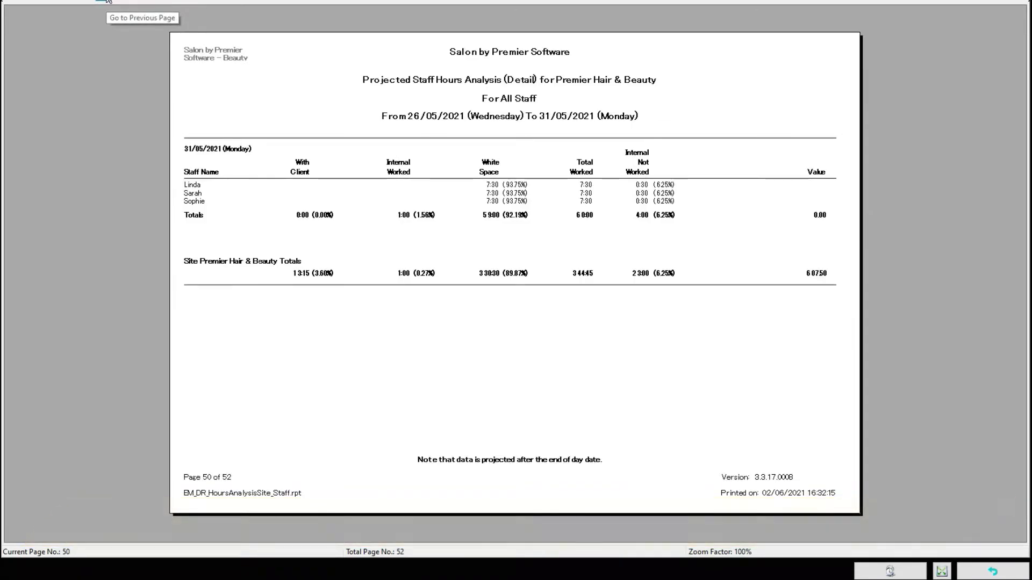
left_click(105, 1)
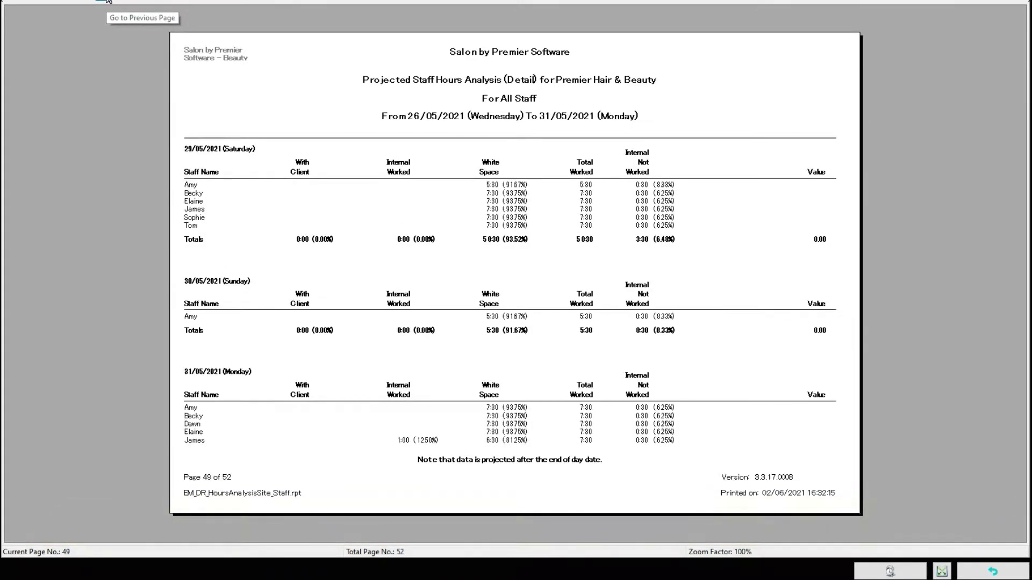
left_click(105, 1)
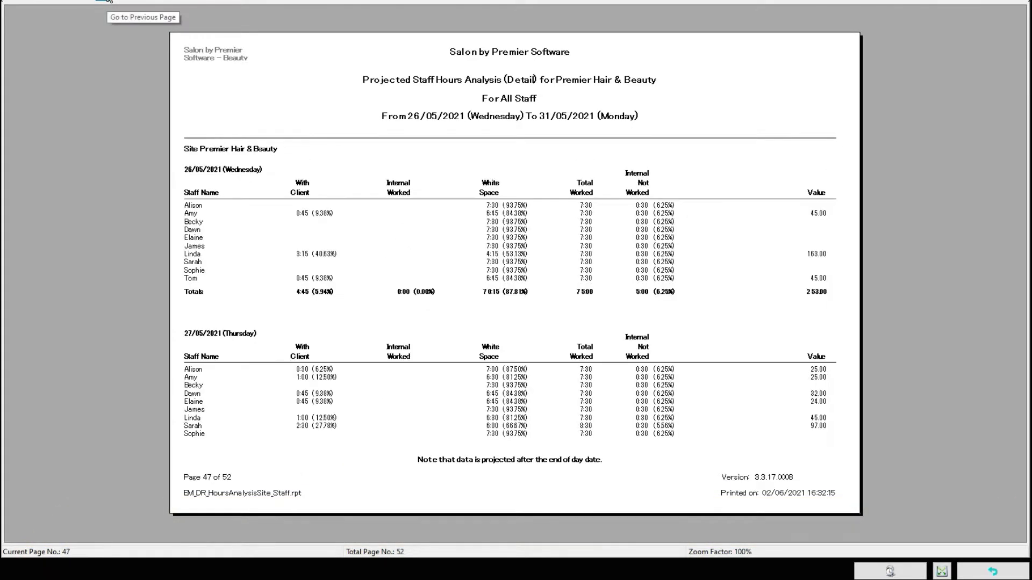
left_click(122, 1)
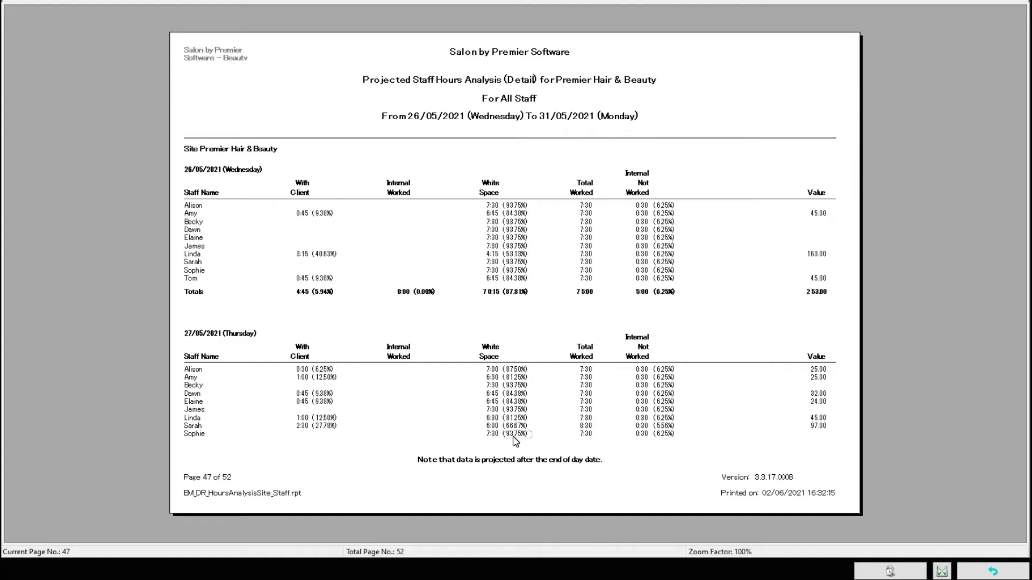
Step: Preview the detailed Vouchers report for 01/03/2021 to 31/05/2021
left_click(984, 567)
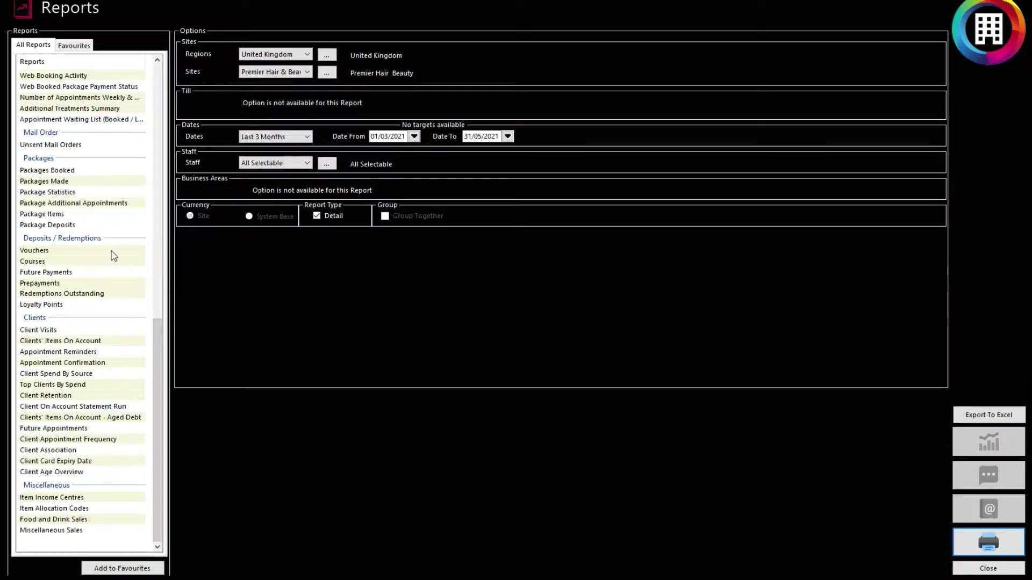
left_click(76, 251)
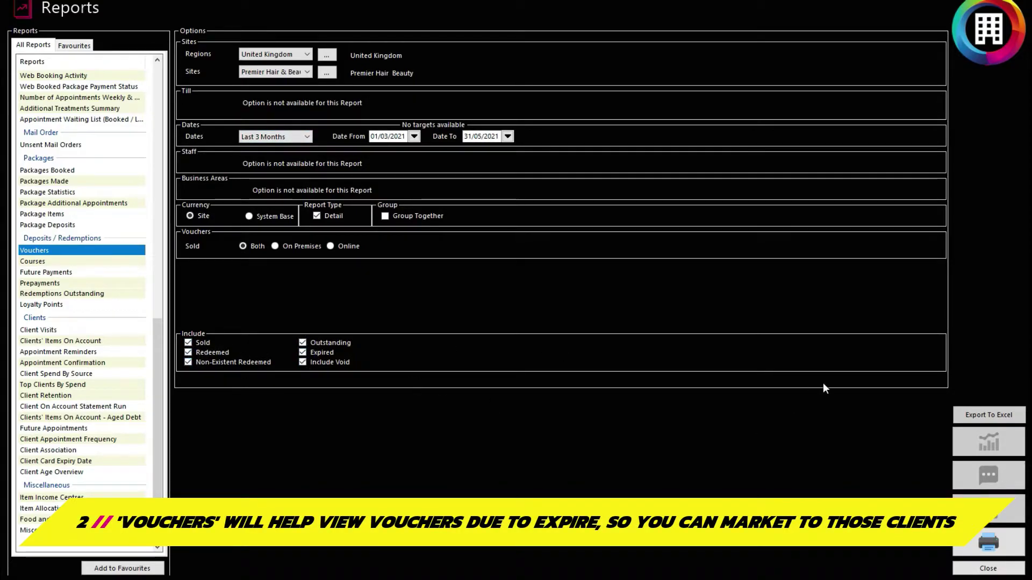
left_click(989, 544)
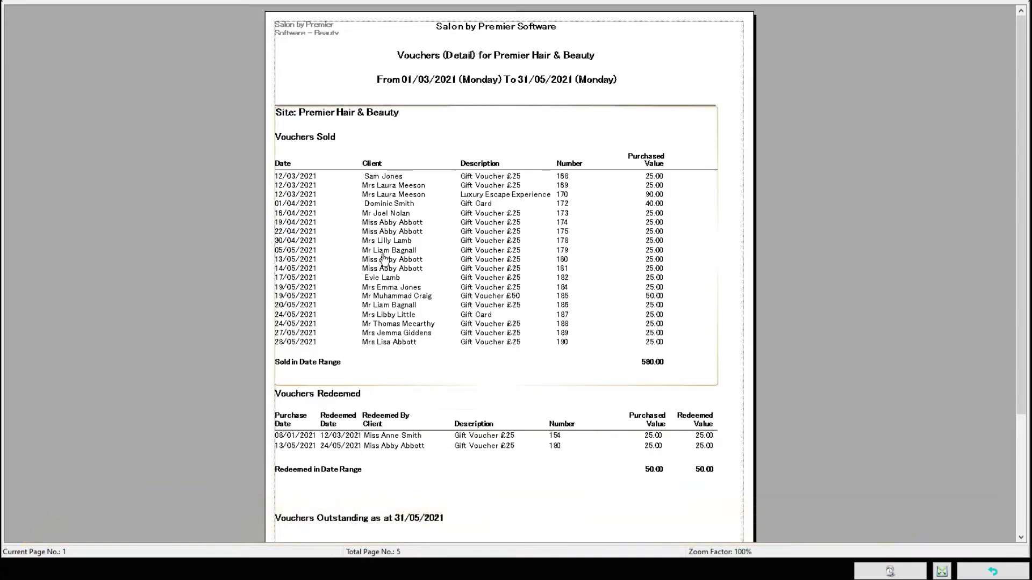
scroll(383, 258, "down", 3)
scroll(393, 300, "down", 1)
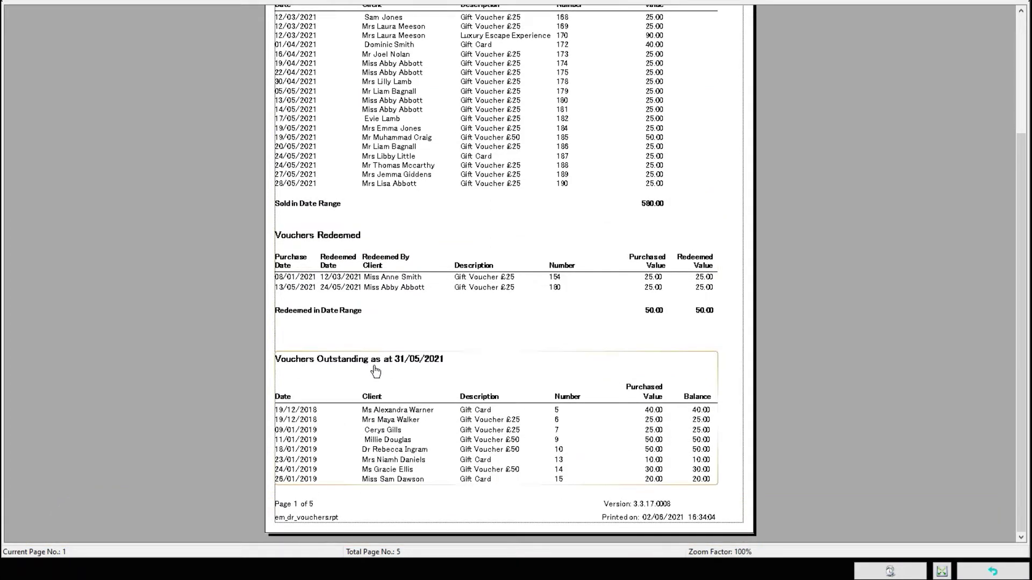
Step: Review the outstanding vouchers on the report's second page
left_click(125, 3)
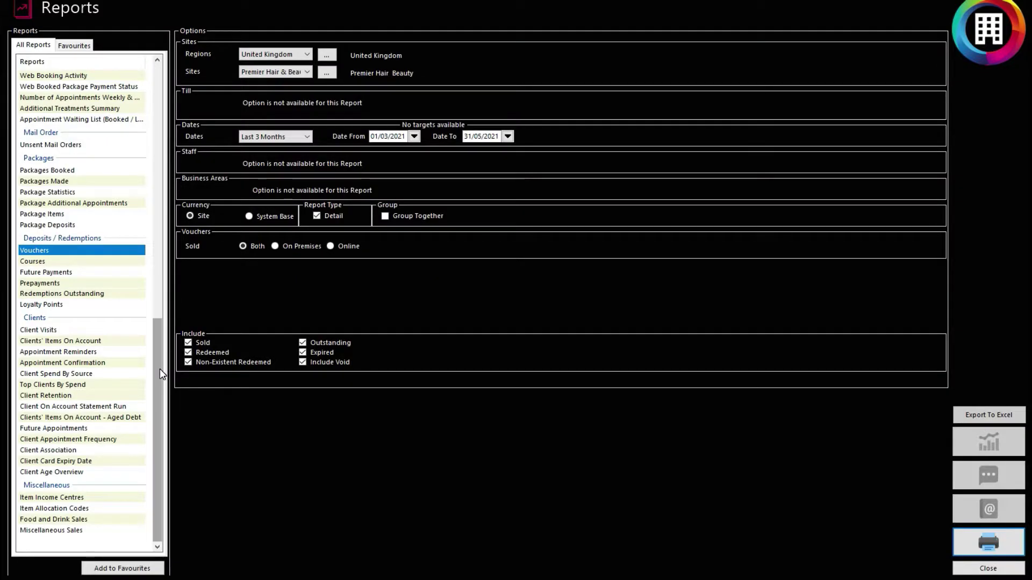
Step: Preview Client Visits with First Visit and Last Visit included, then move to Client Retention
left_click(61, 330)
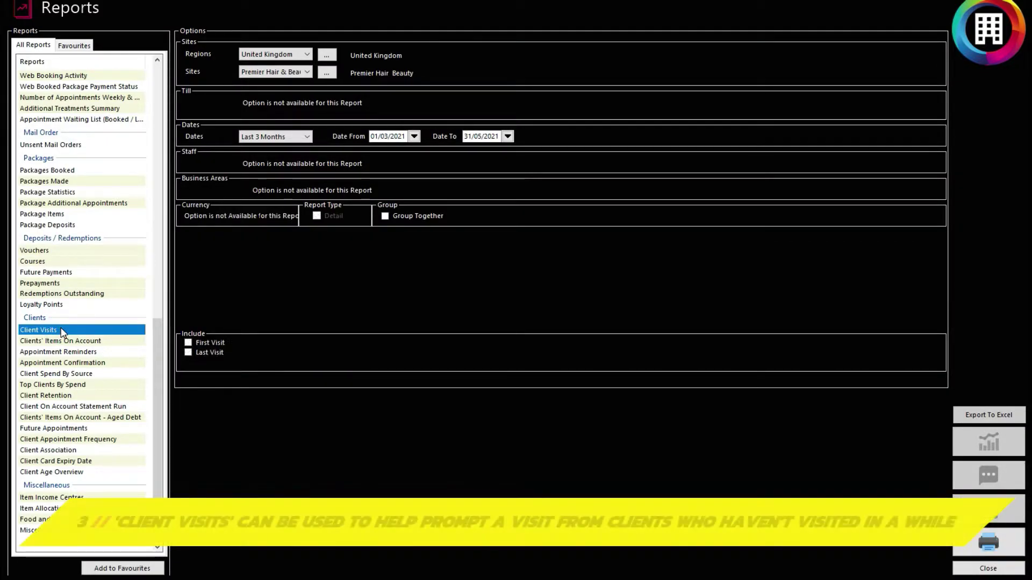
left_click(199, 343)
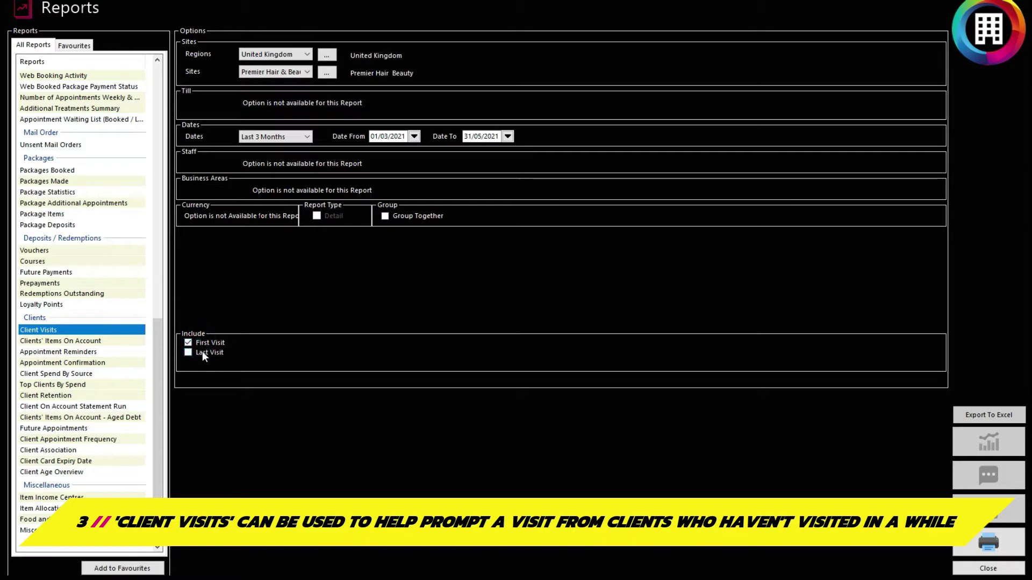
left_click(201, 352)
left_click(988, 542)
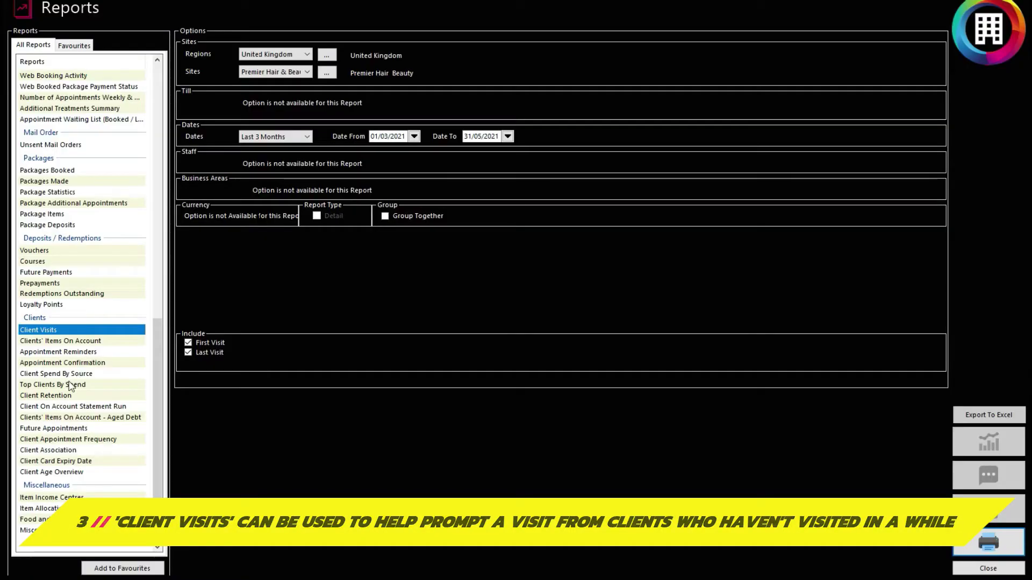
left_click(57, 396)
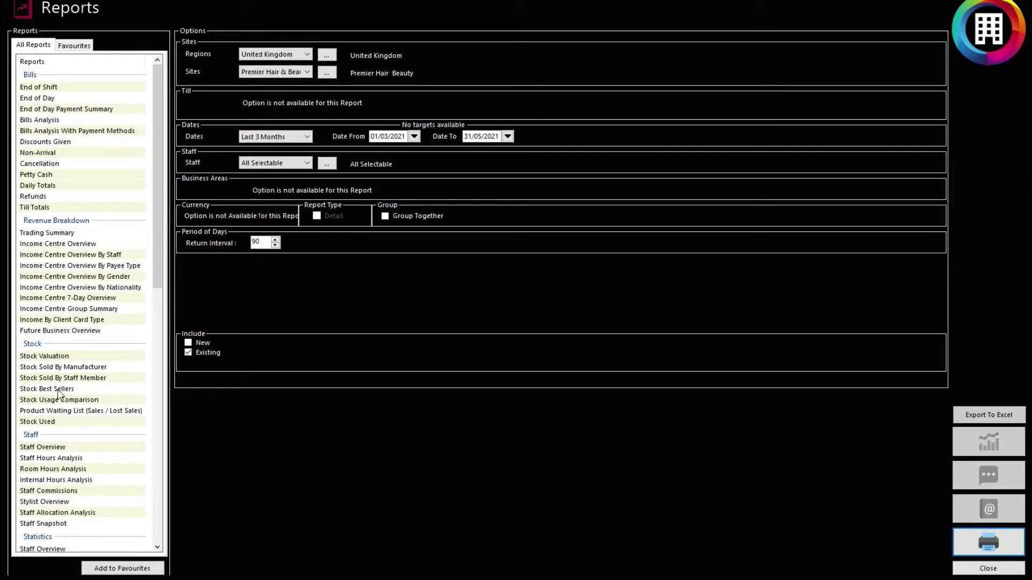
Step: Preview Stock Best Sellers for the top 999 items by value, totalling 505.75, and close it
left_click(58, 391)
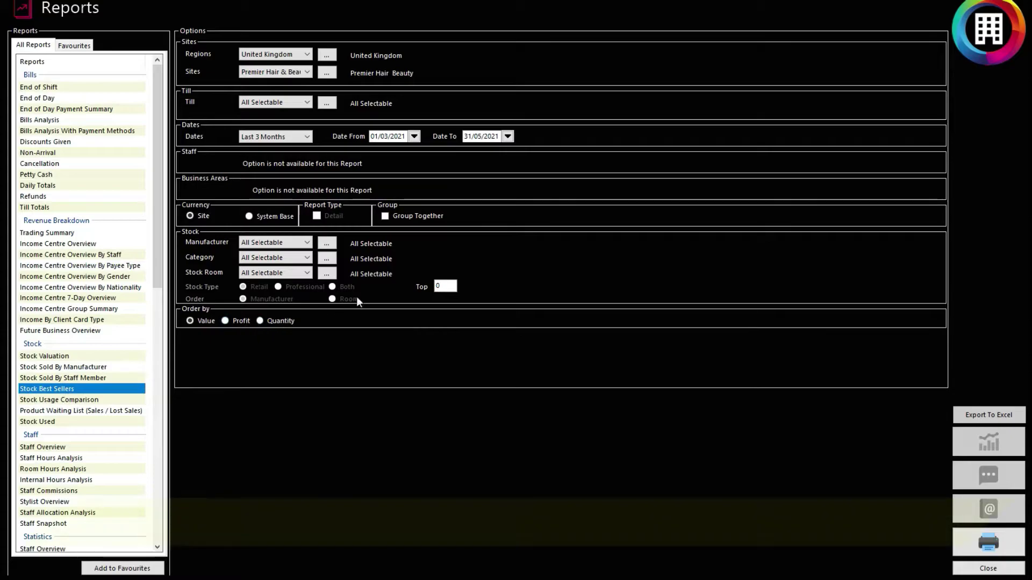
double_click(445, 285)
type("999")
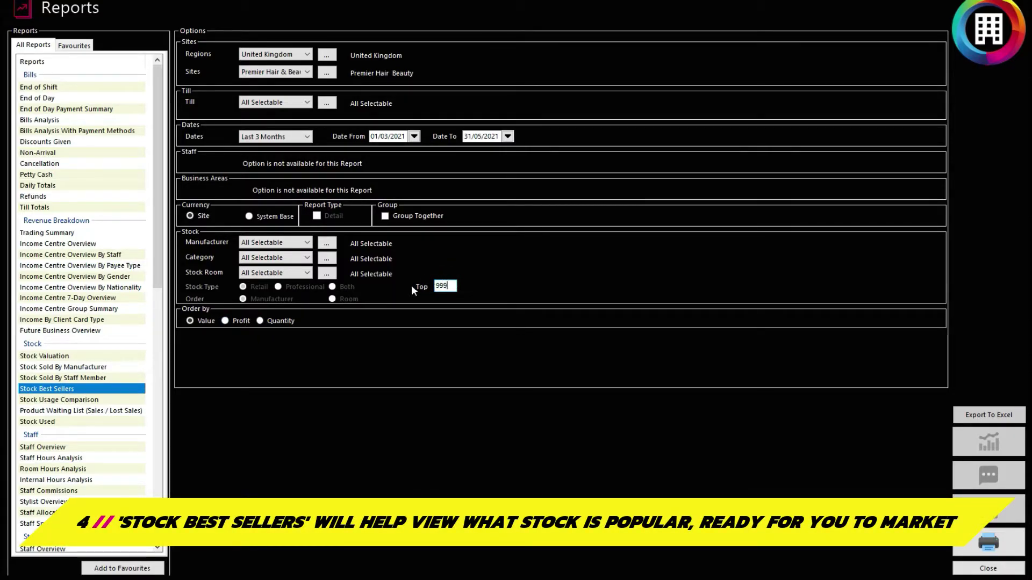
left_click(988, 542)
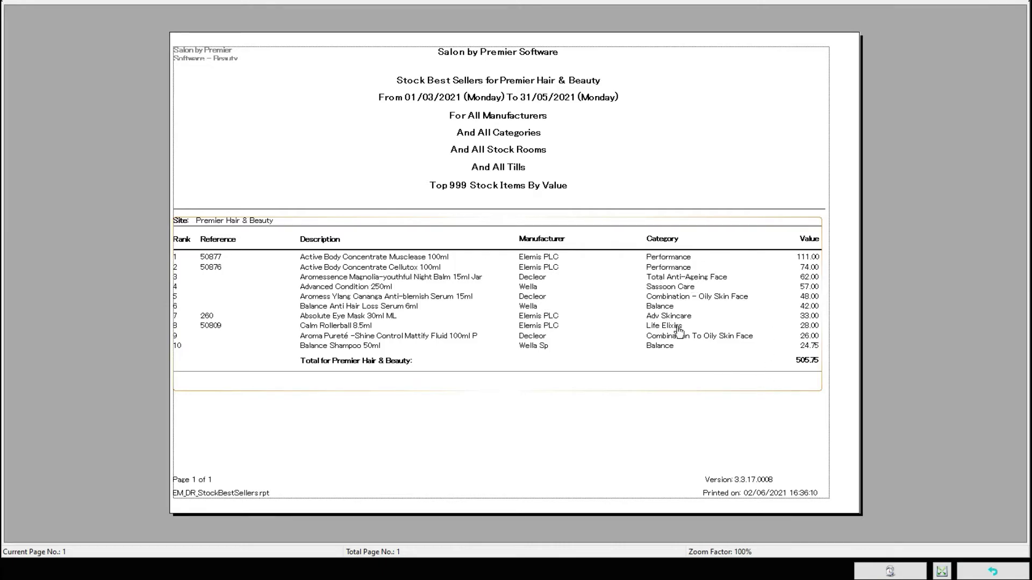
left_click(993, 570)
scroll(151, 377, "down", 3)
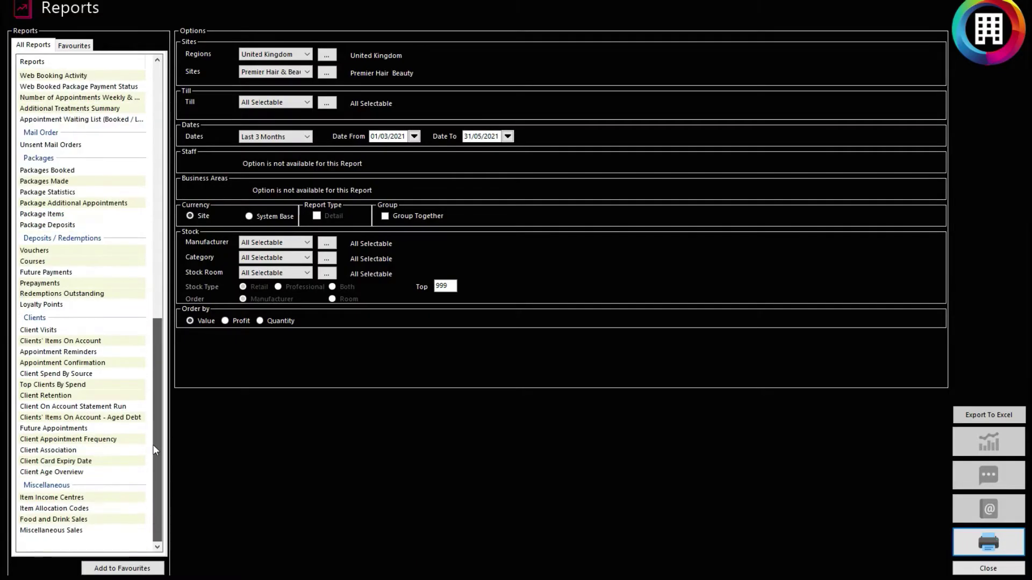
Step: Preview Top Clients By Spend for the top 10 clients, then move to Scheduler Activity
left_click(68, 385)
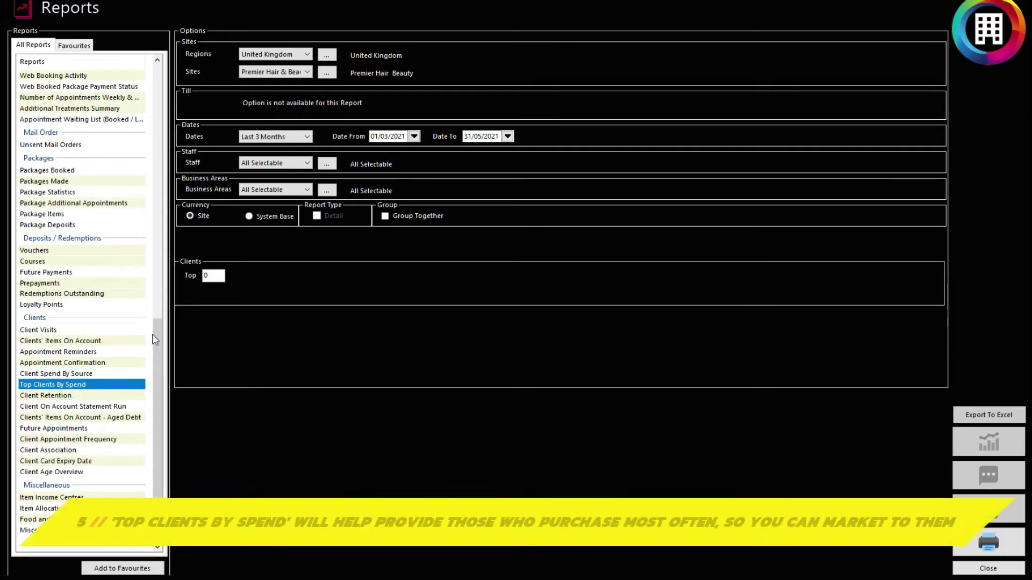
double_click(211, 275)
type("10")
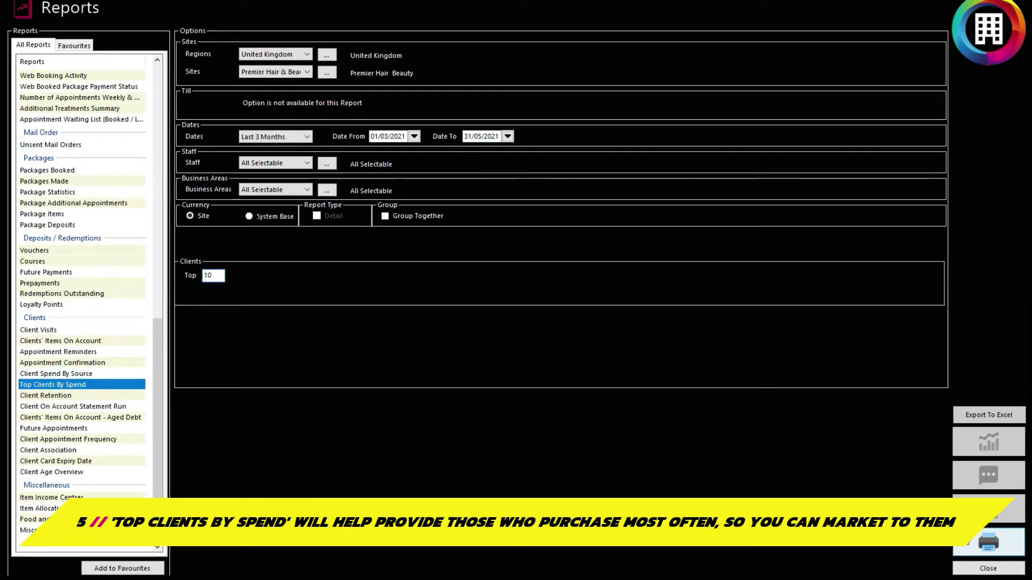
left_click(969, 543)
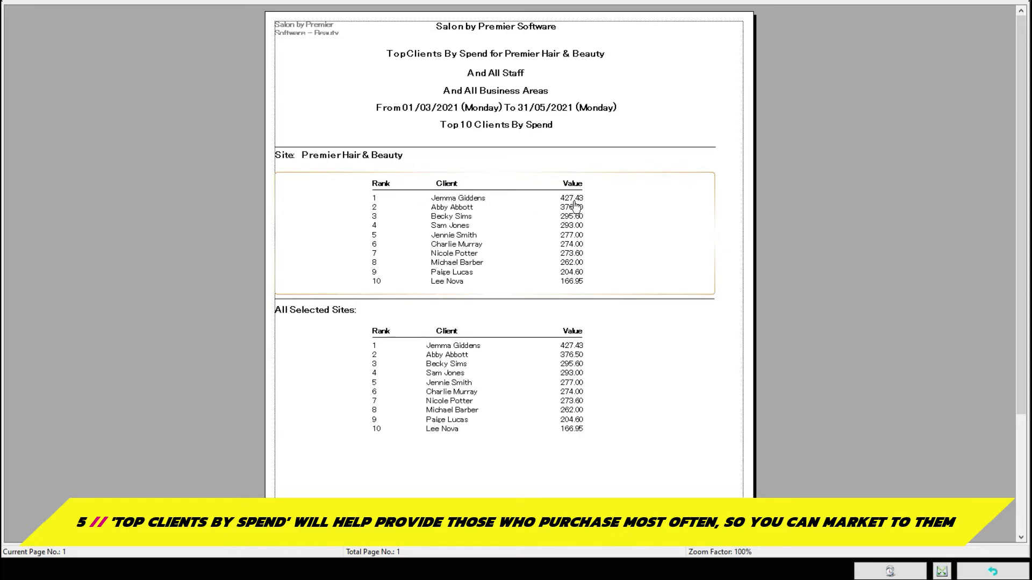
scroll(448, 420, "down", 3)
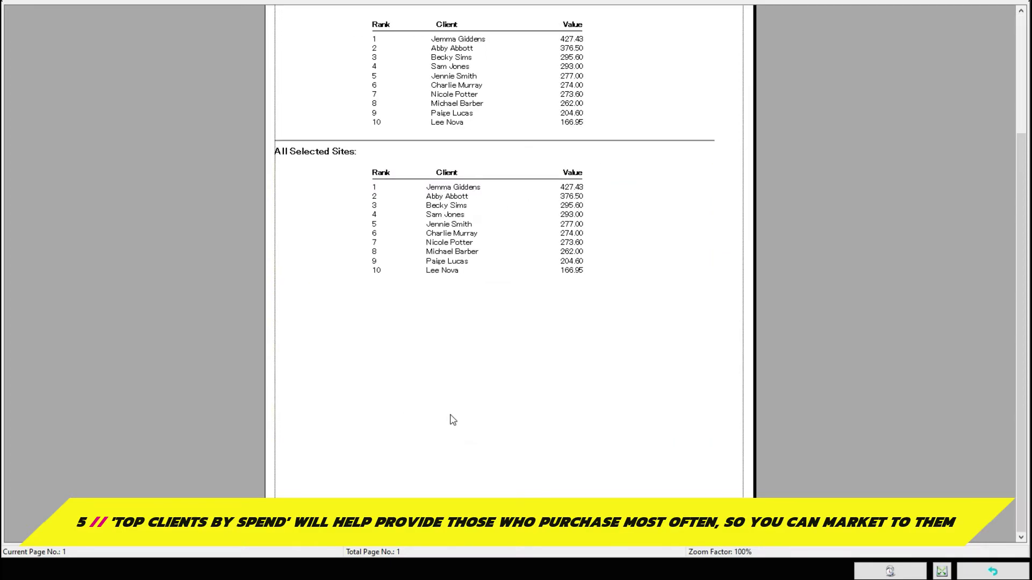
scroll(449, 419, "up", 3)
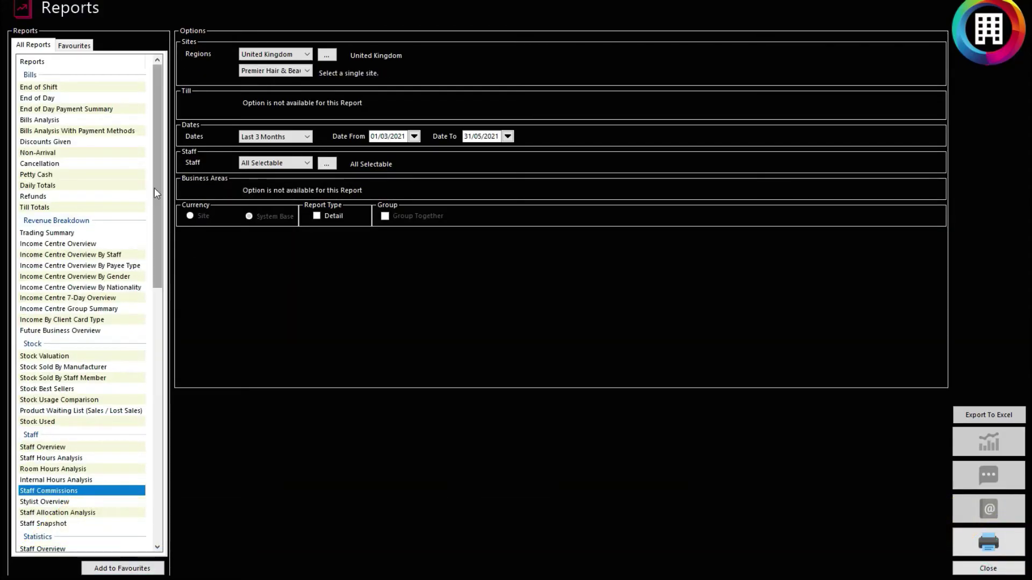
left_click_drag(157, 182, 178, 351)
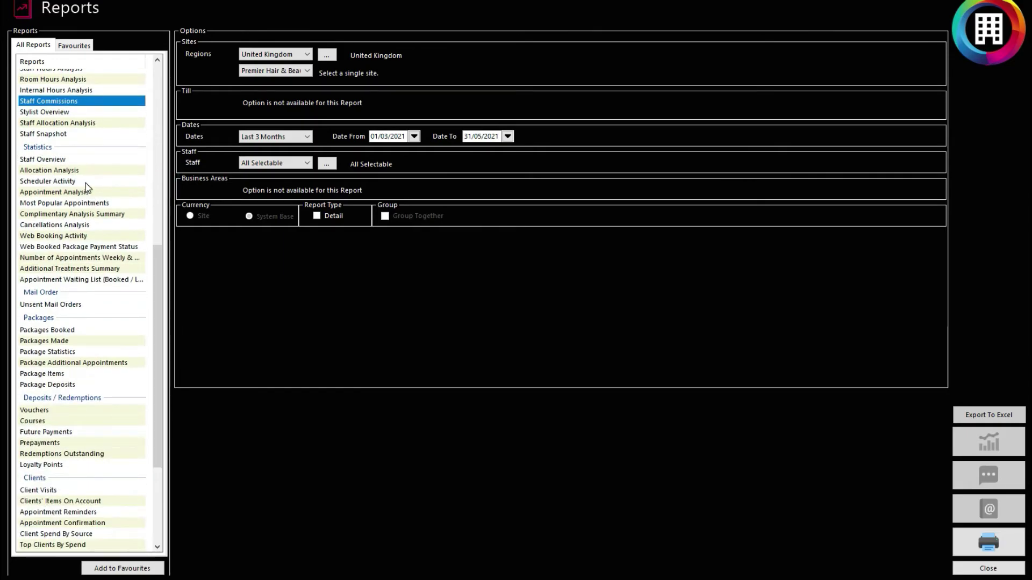
left_click(48, 180)
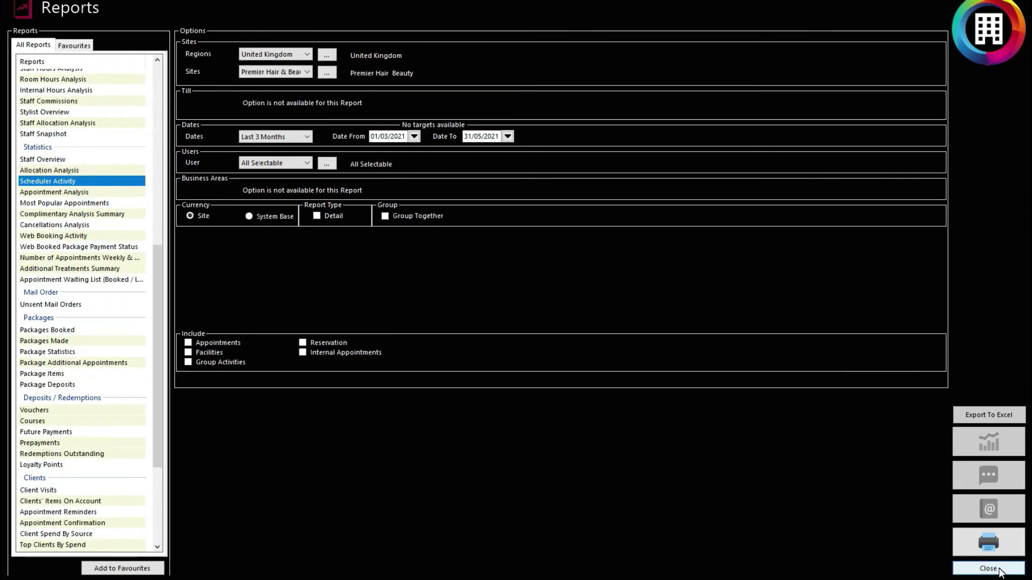